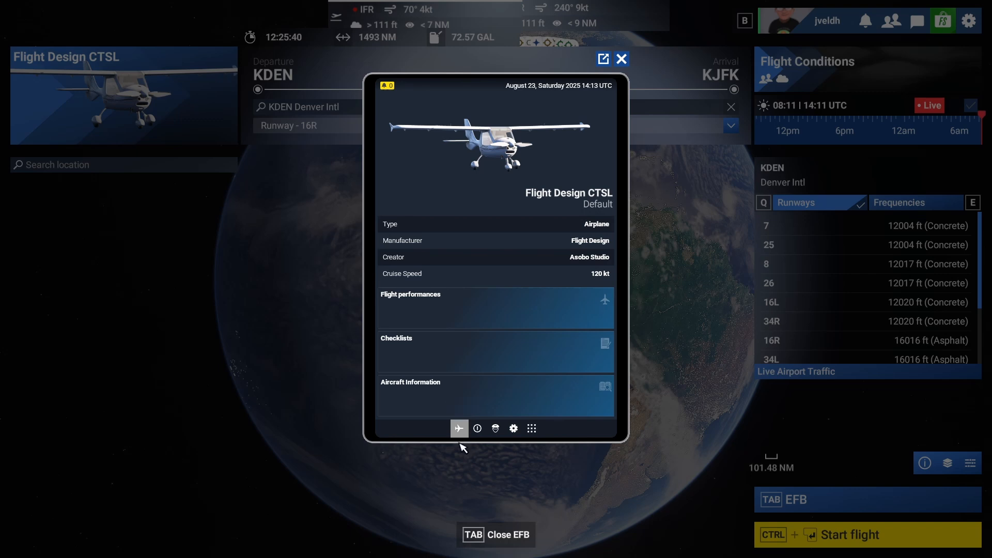
# - Go to the Route page and enlarge the tablet to medium, then to its largest size
pyautogui.click(478, 428)
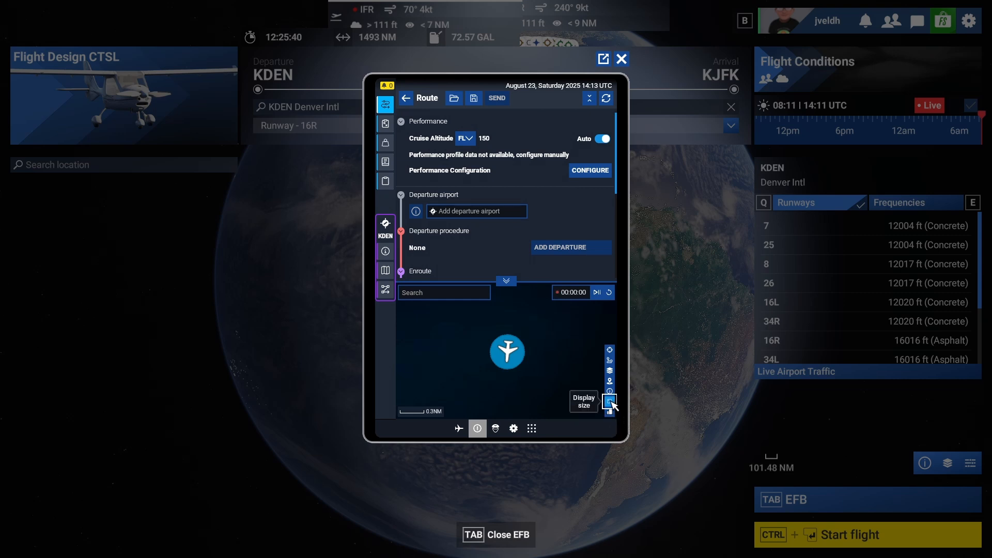
pyautogui.click(610, 402)
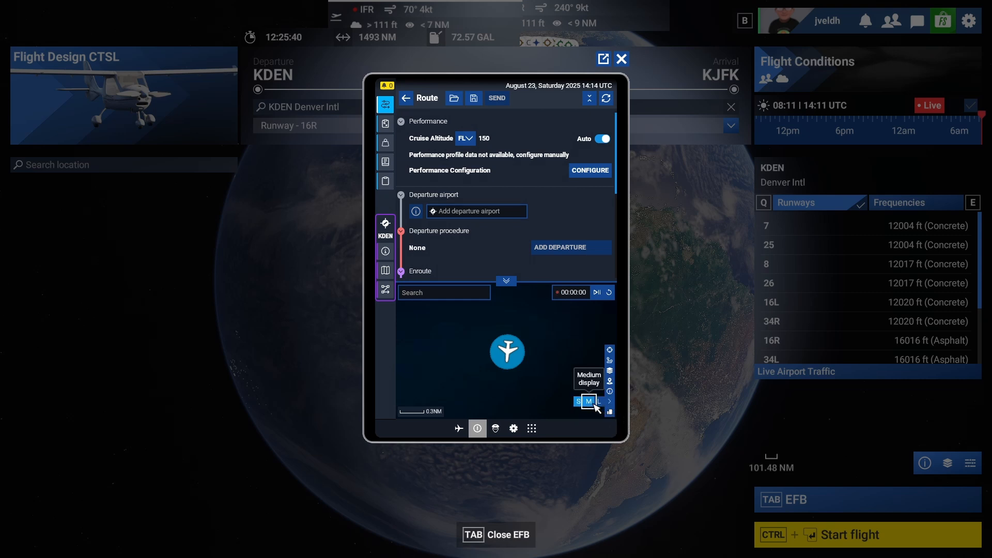
pyautogui.click(589, 401)
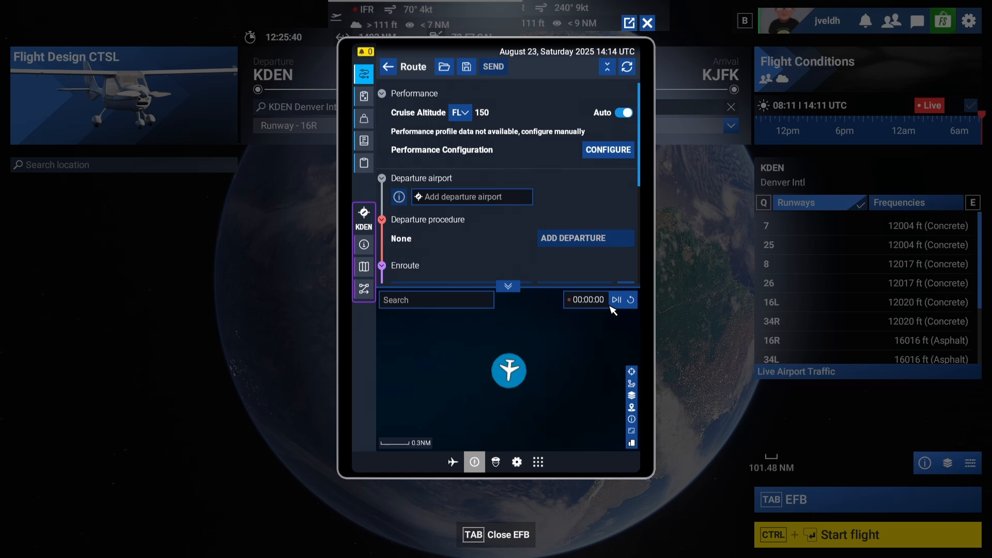
pyautogui.click(631, 431)
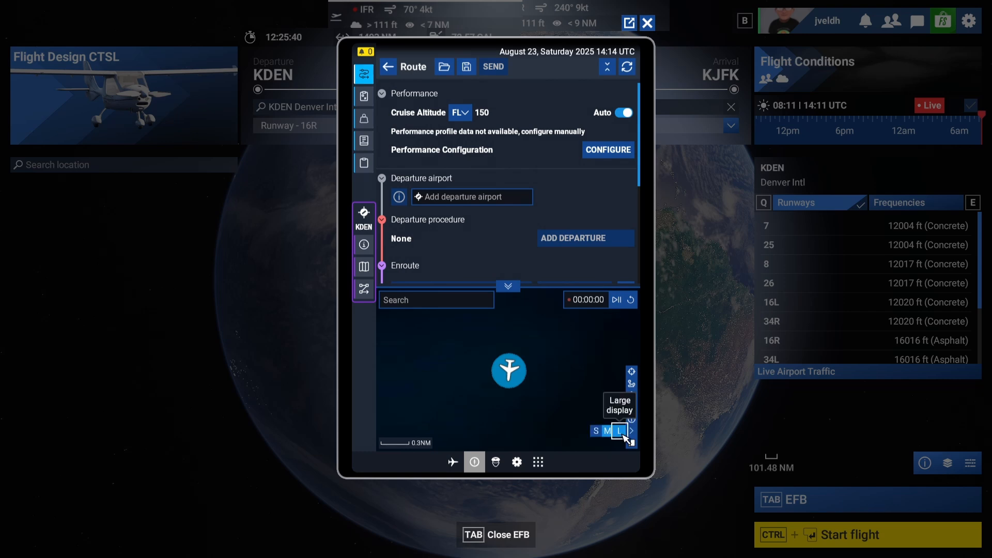
pyautogui.click(621, 431)
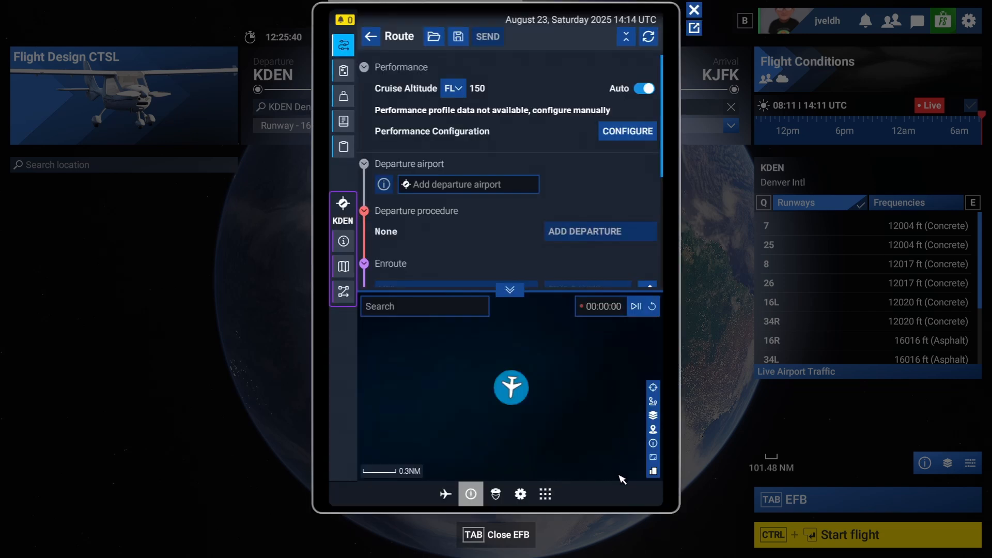
# - Rotate the tablet to landscape and back to portrait orientation
pyautogui.click(653, 471)
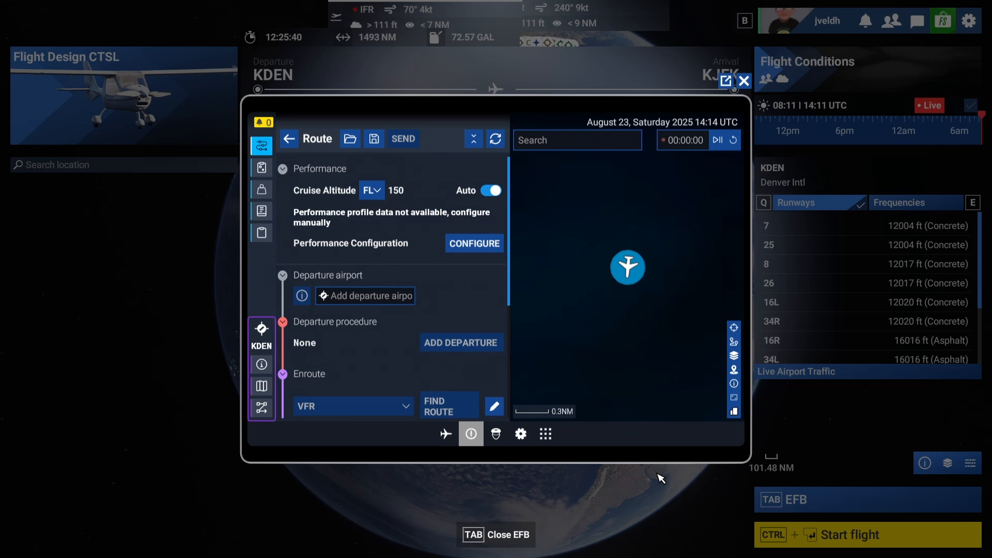
pyautogui.click(734, 412)
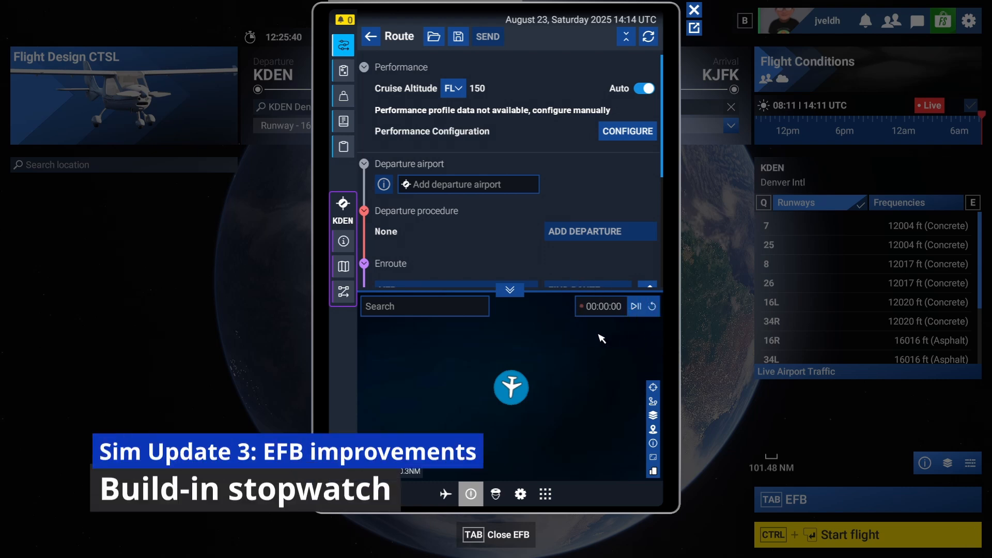
pyautogui.click(635, 306)
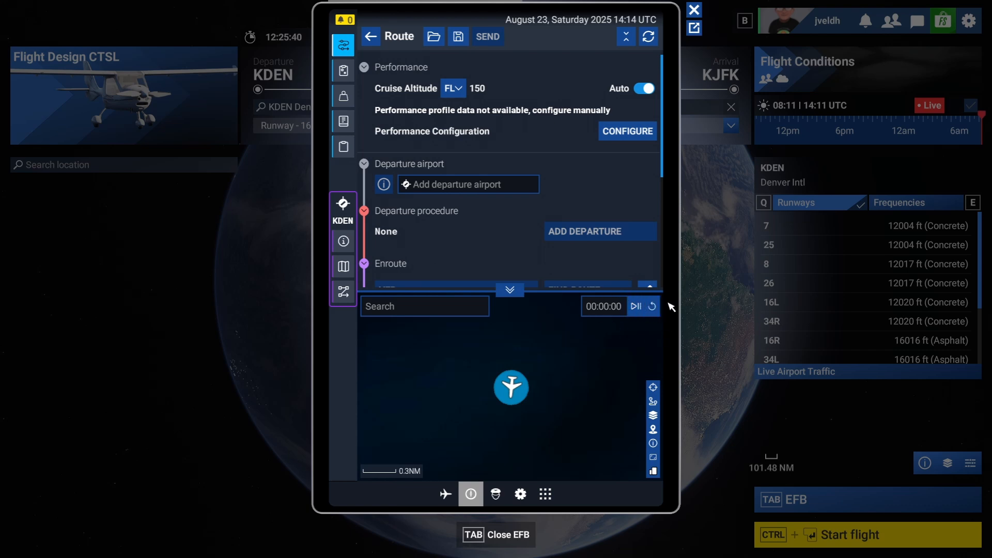
pyautogui.click(344, 124)
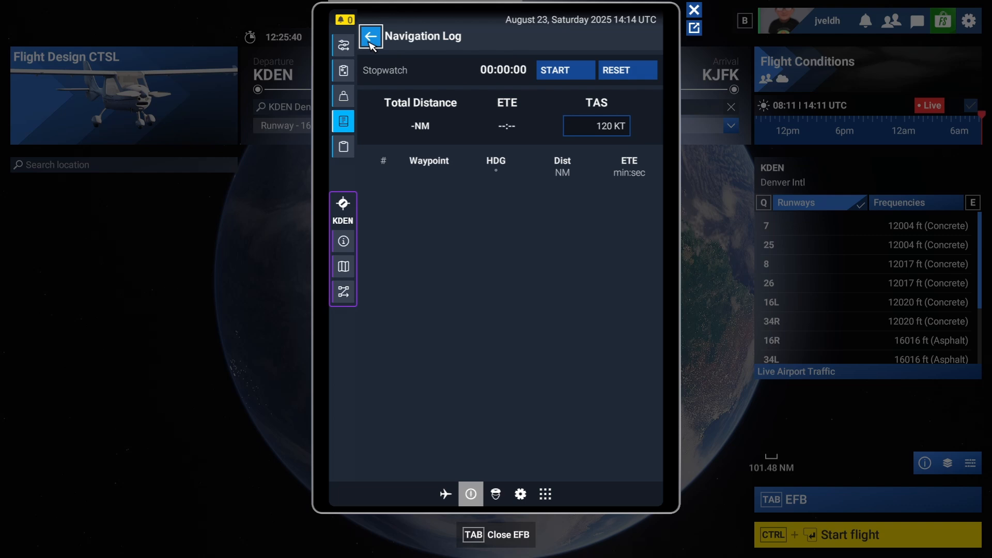
pyautogui.click(344, 45)
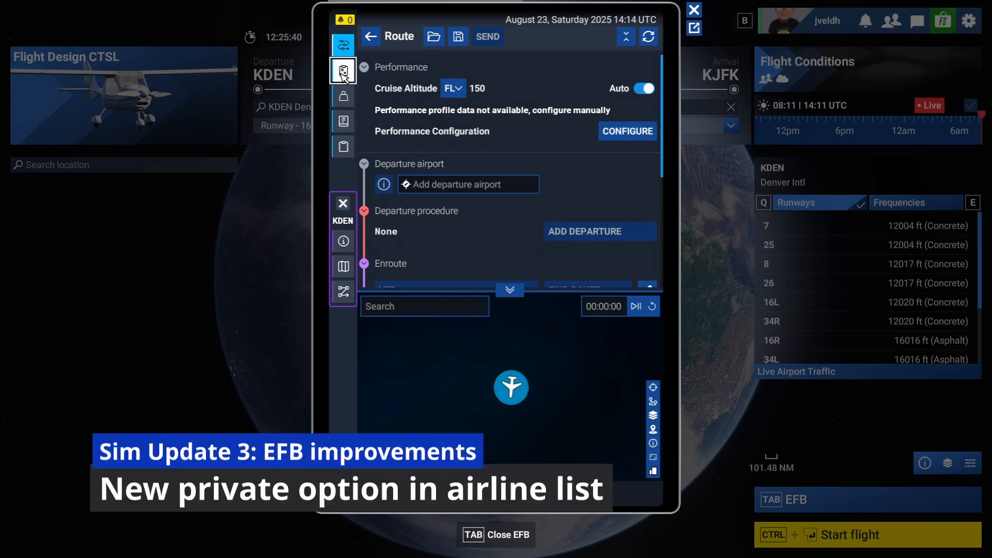
# - In Flight Details choose PRIVATE as the airline and VFR as the flight rules
pyautogui.click(344, 71)
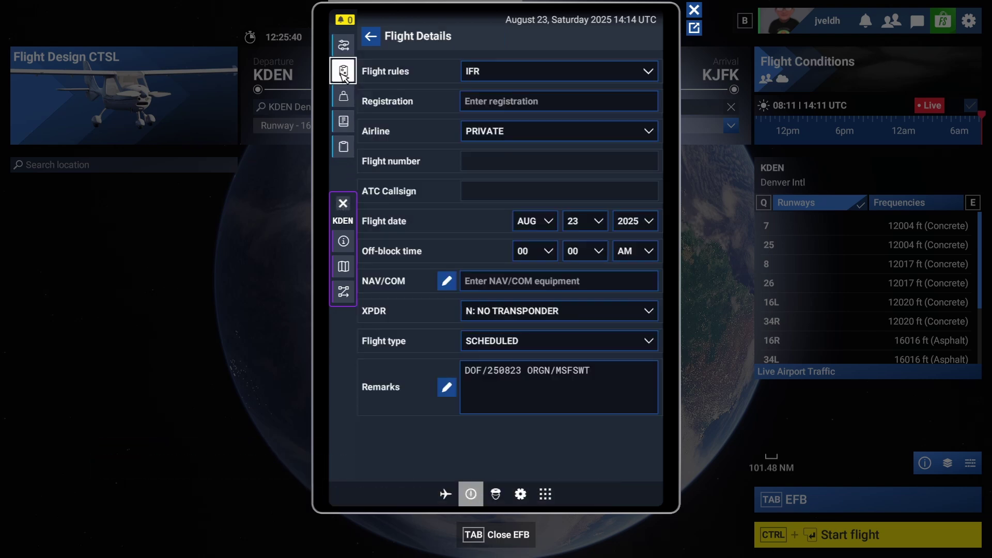
pyautogui.click(504, 131)
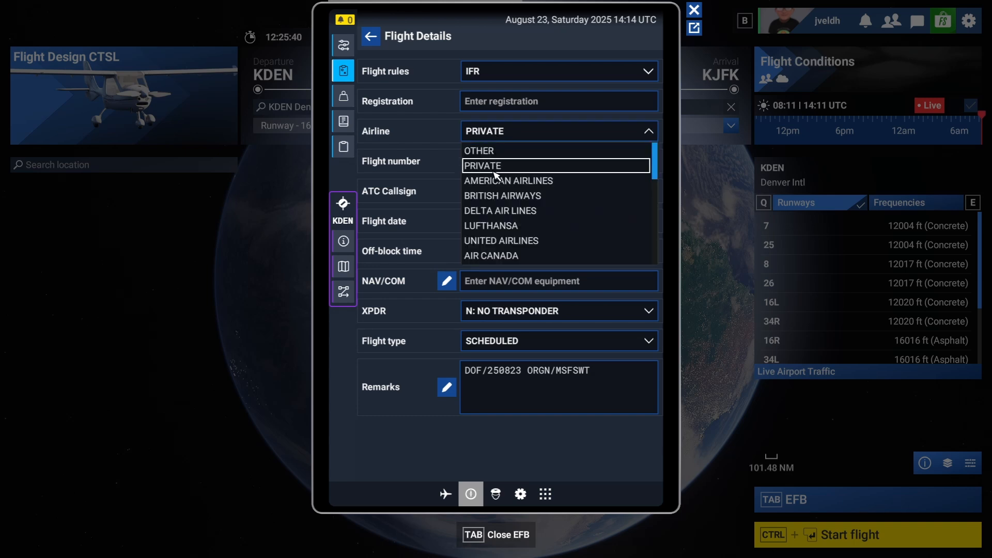
pyautogui.click(495, 166)
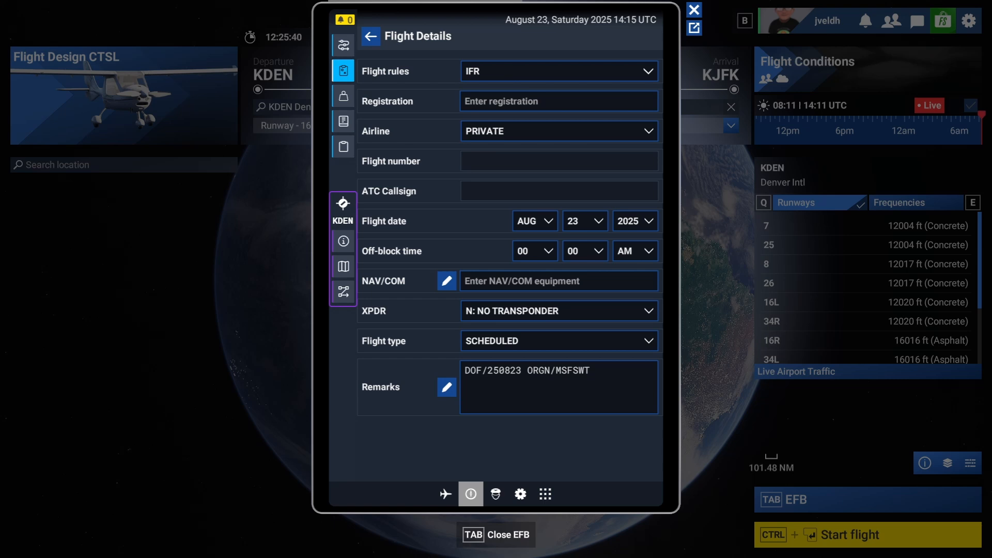
pyautogui.click(512, 72)
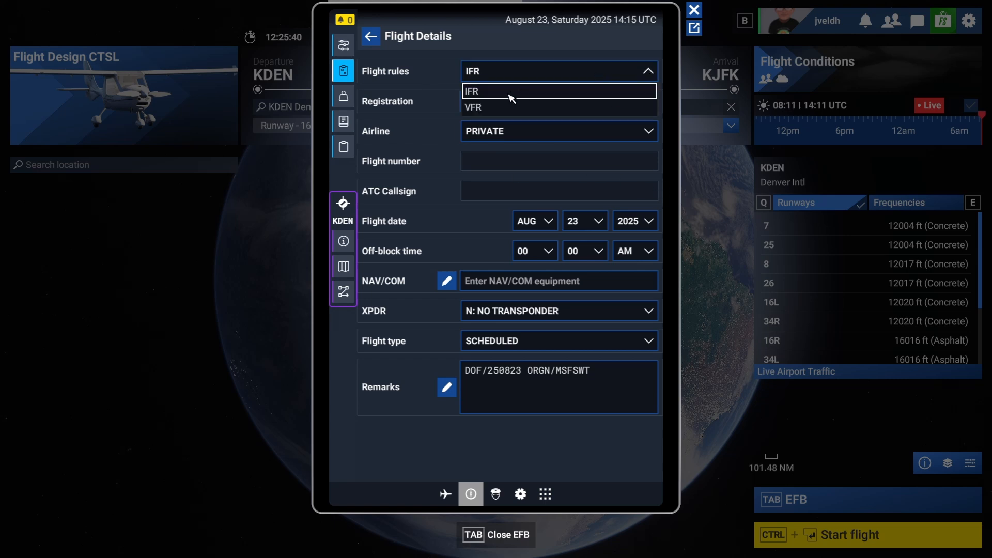
pyautogui.click(489, 108)
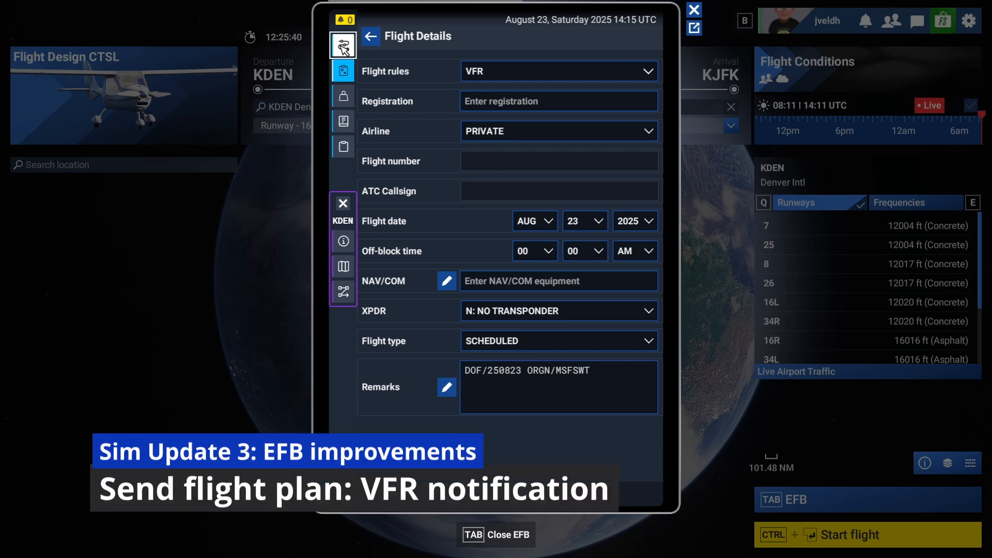
# - Enter EHRD Rotterdam as departure and EHAM Schiphol as arrival, then find the VFR route
pyautogui.click(343, 46)
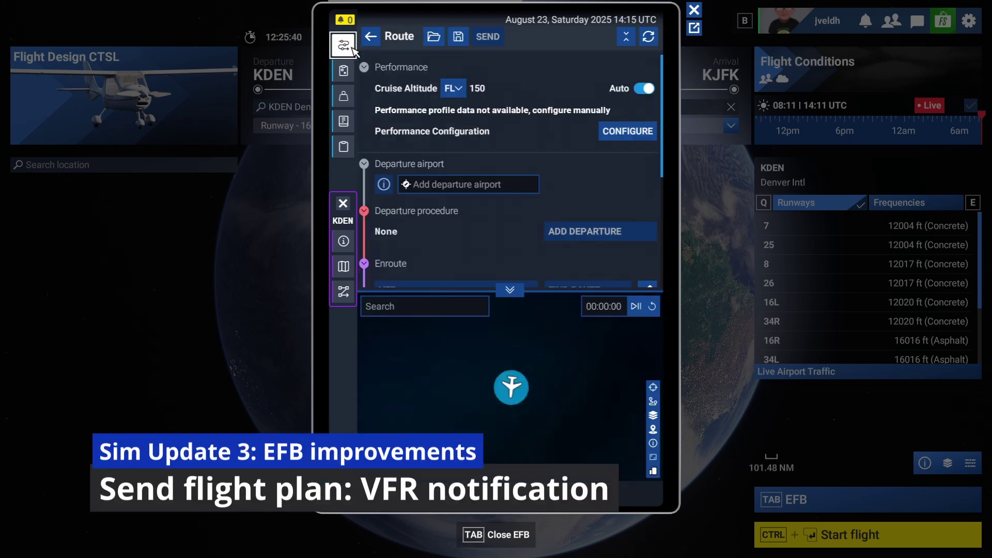
pyautogui.click(468, 184)
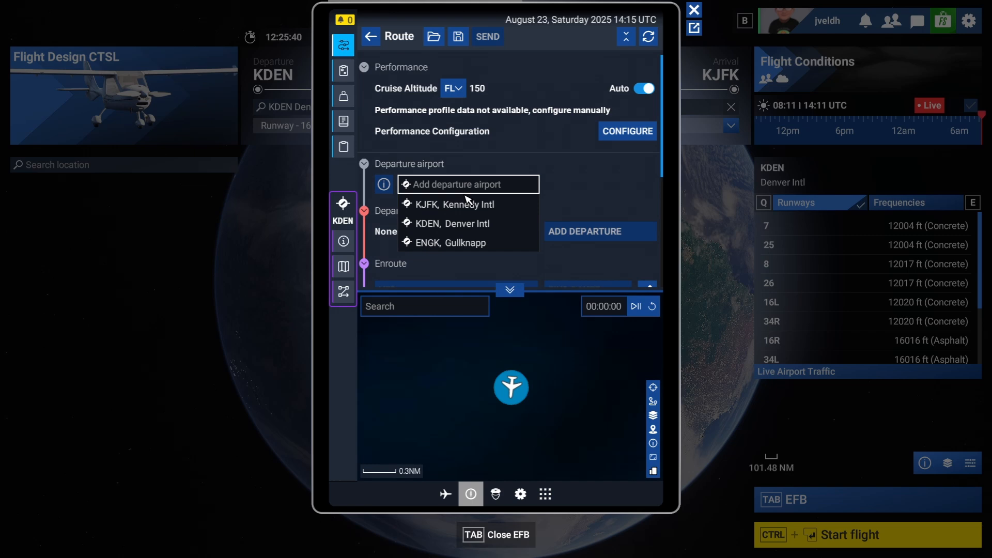
pyautogui.write('ehrd')
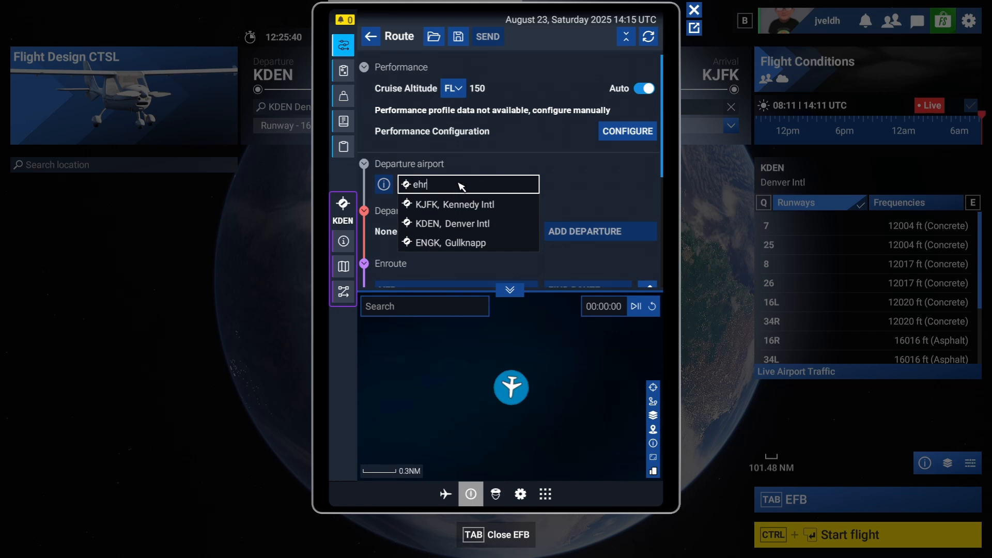
pyautogui.click(453, 204)
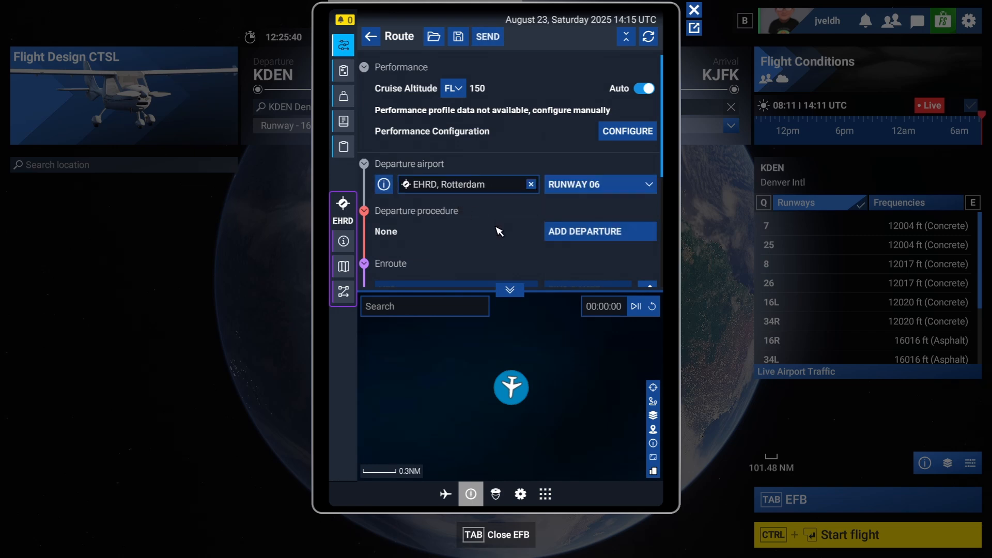
pyautogui.scroll(-2, 496, 229)
pyautogui.scroll(-2, 496, 228)
pyautogui.scroll(-2, 489, 229)
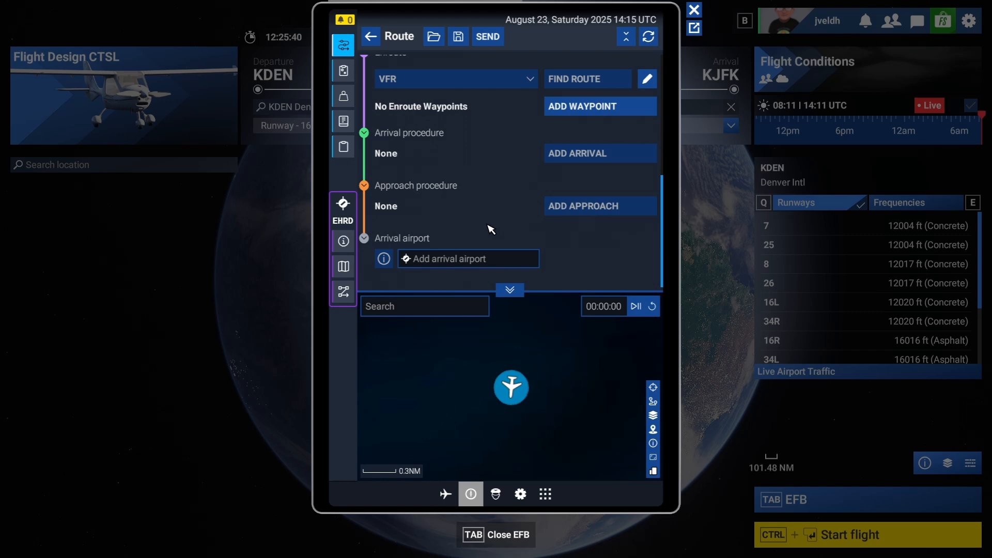
pyautogui.click(482, 261)
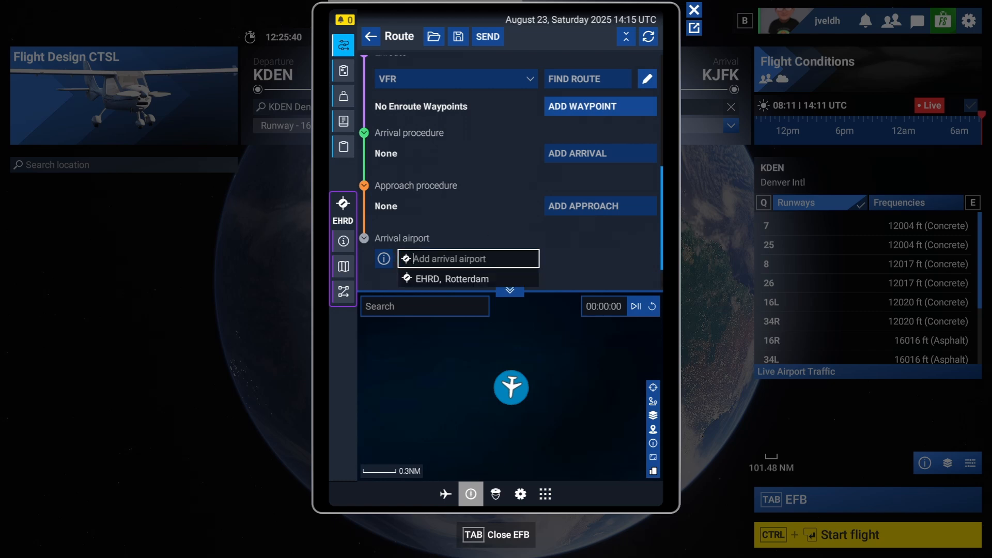
pyautogui.write('eha')
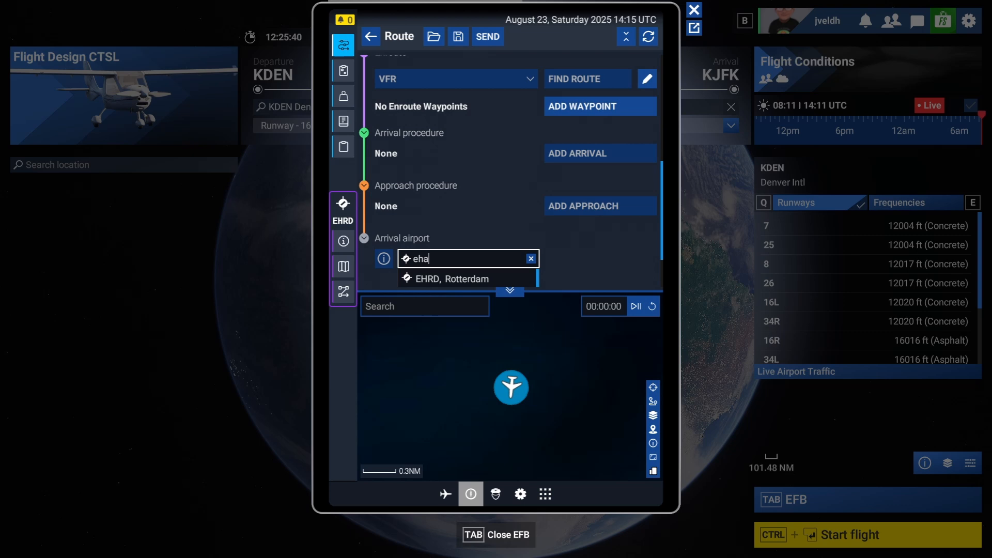
pyautogui.write('m')
pyautogui.click(442, 279)
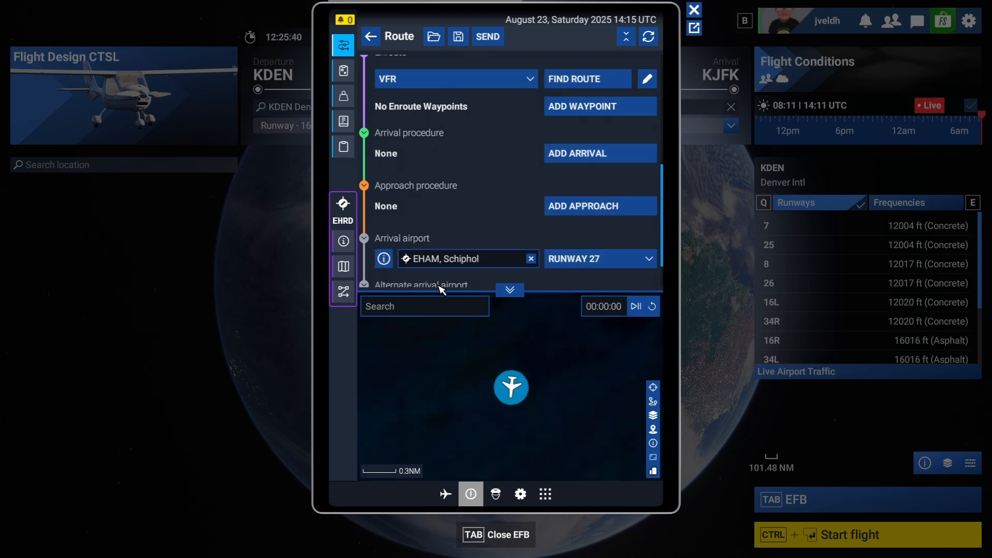
pyautogui.scroll(1, 510, 199)
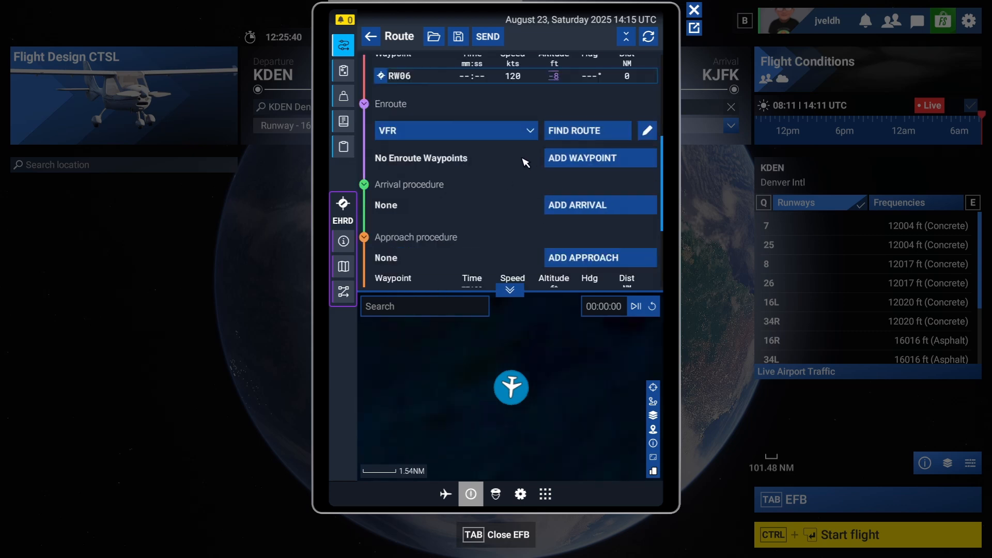
pyautogui.click(600, 132)
pyautogui.scroll(1, 600, 133)
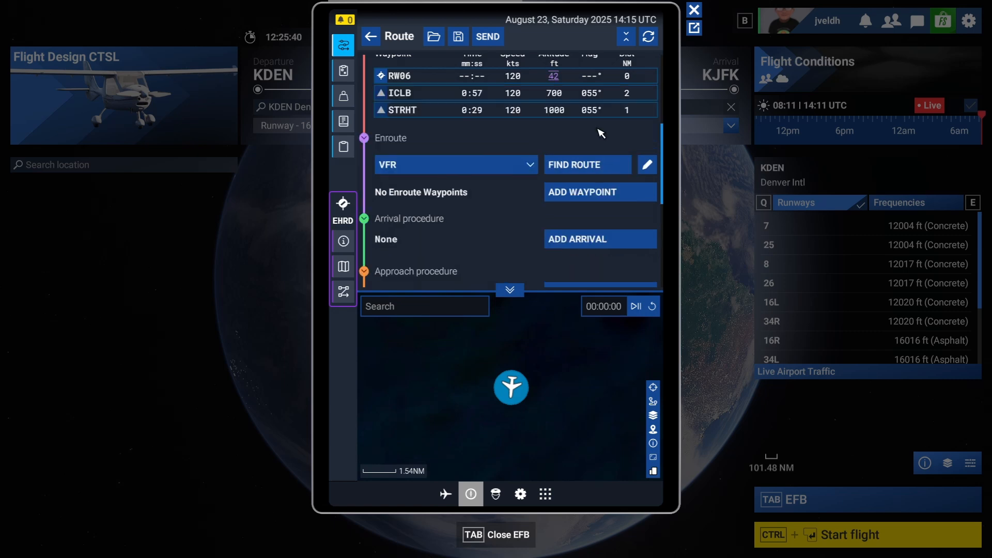
pyautogui.scroll(1, 571, 140)
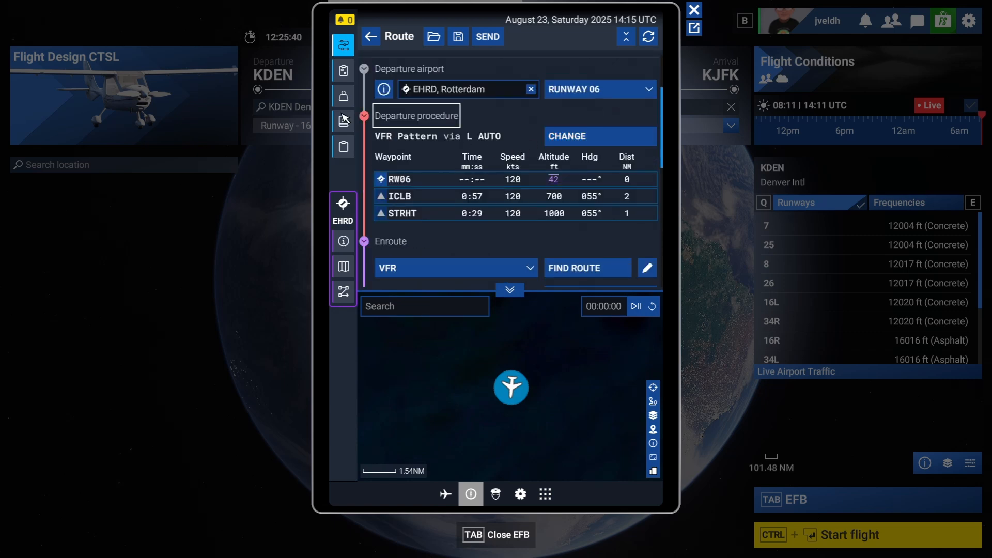
pyautogui.scroll(-3, 471, 166)
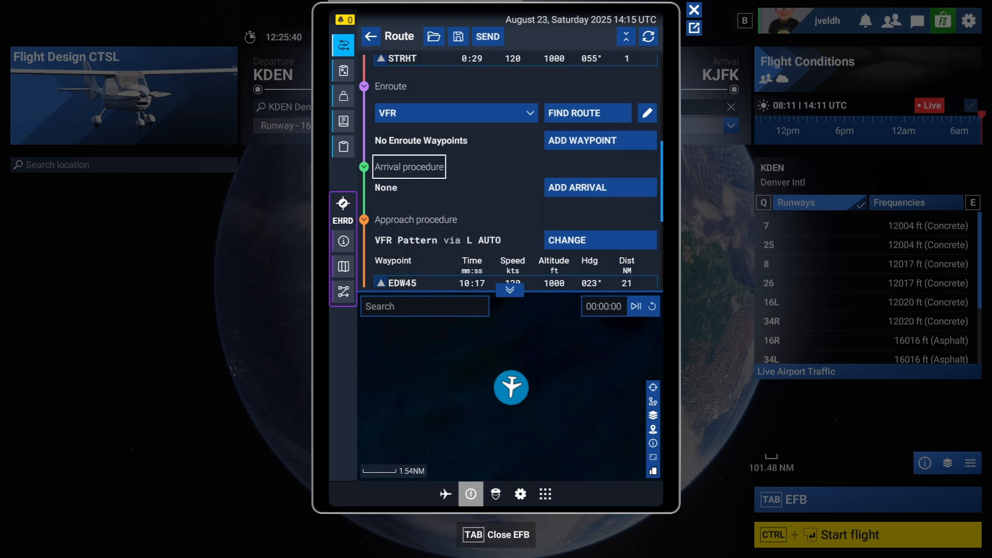
pyautogui.scroll(3, 465, 180)
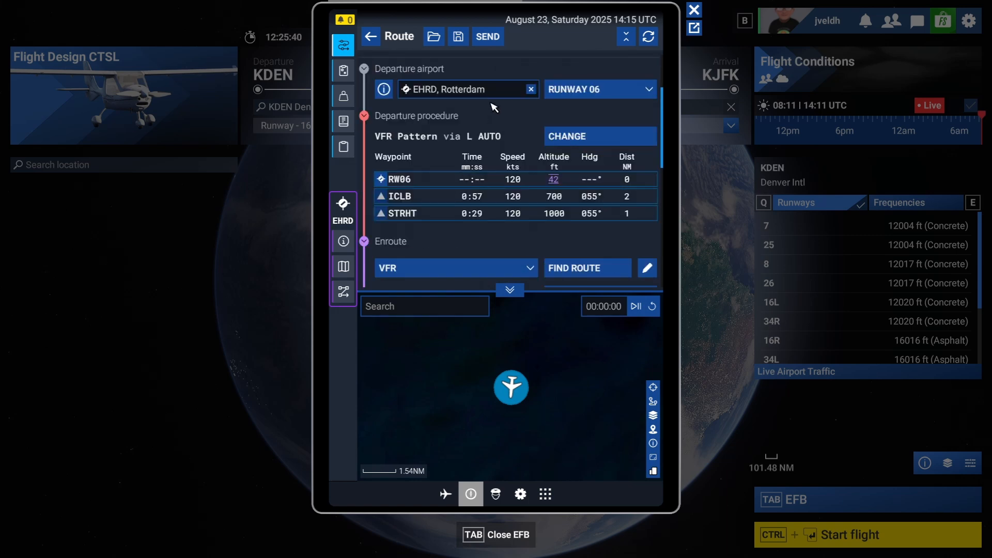
pyautogui.scroll(2, 517, 119)
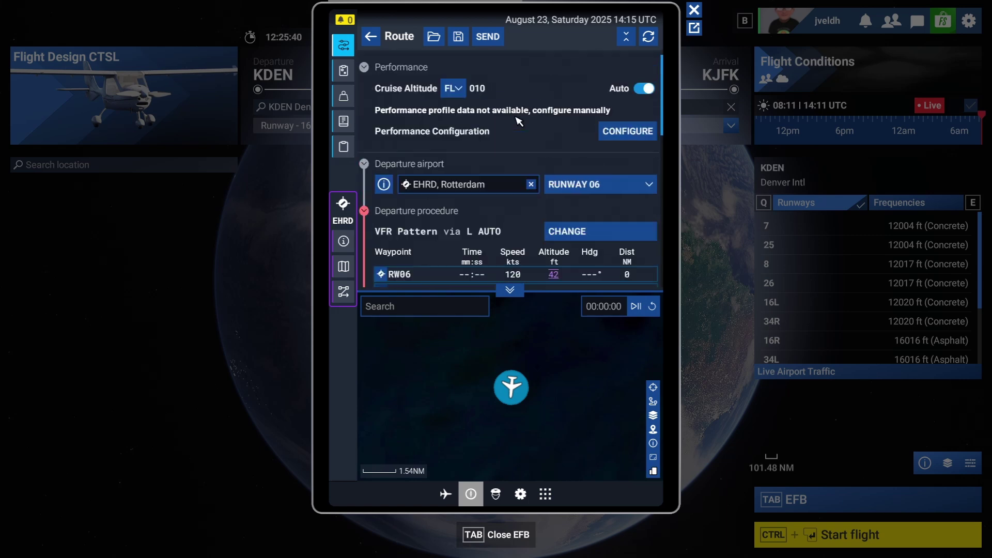
# - Send the EHRD–EHAM plan to ATC and avionics and acknowledge the VFR pattern notice
pyautogui.click(489, 36)
pyautogui.click(512, 51)
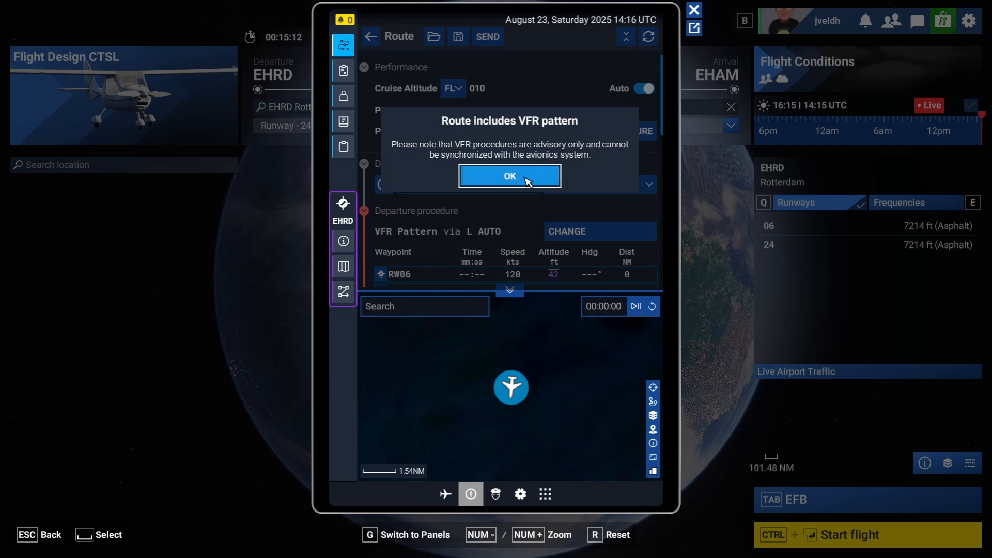
pyautogui.click(509, 178)
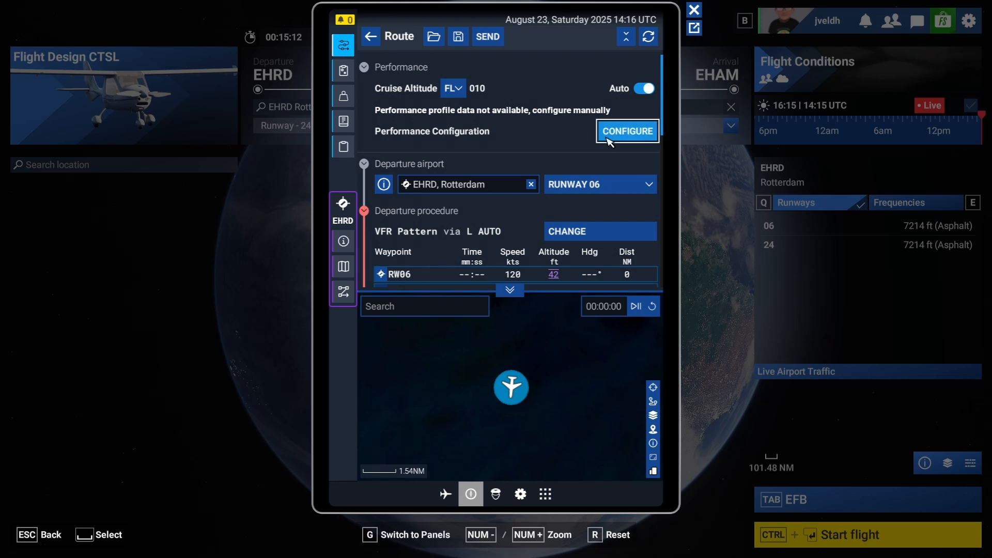
# - Bring up the aircraft performance configuration from the Route page
pyautogui.click(624, 130)
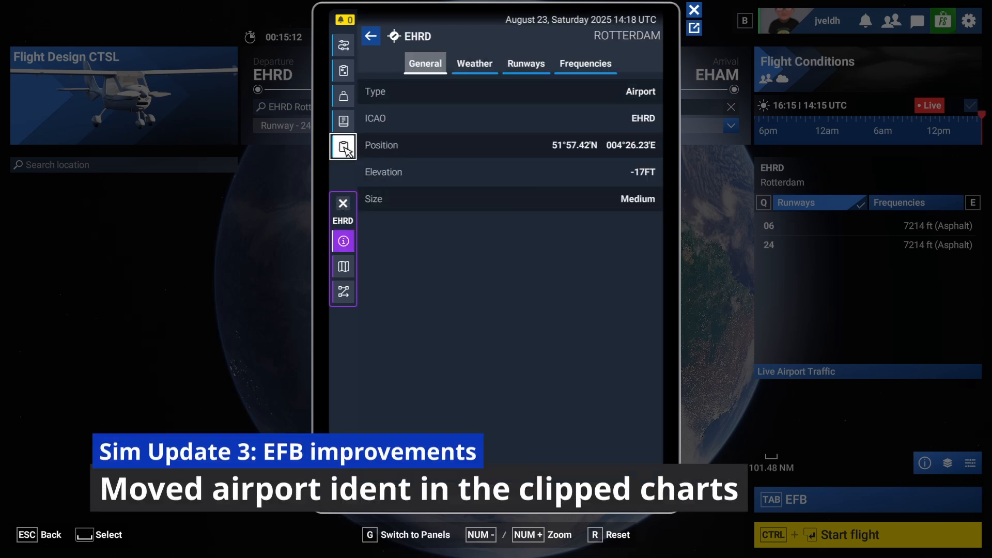
# - View the EHRD Airport Facility Chart from Clipped Charts, recentre it and show its display options
pyautogui.click(343, 147)
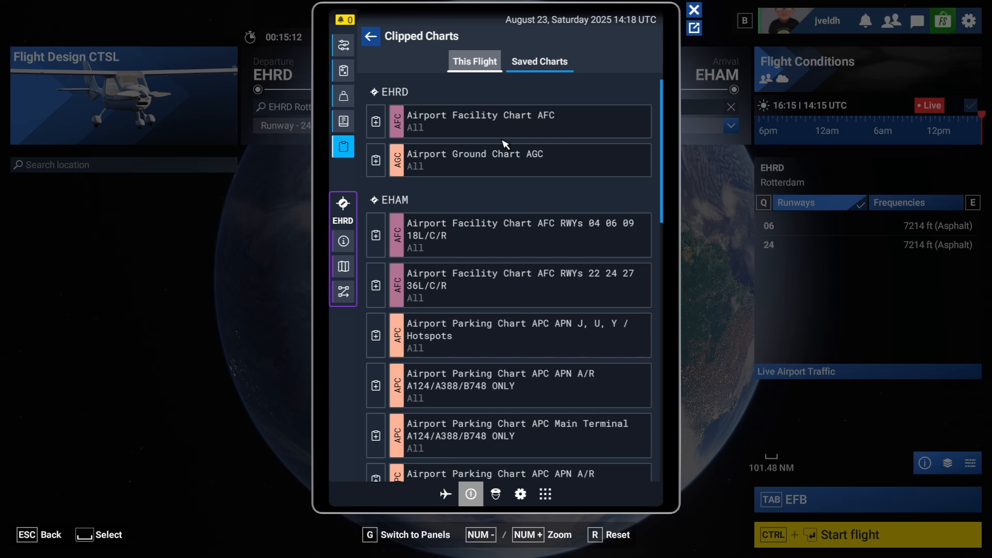
pyautogui.click(462, 128)
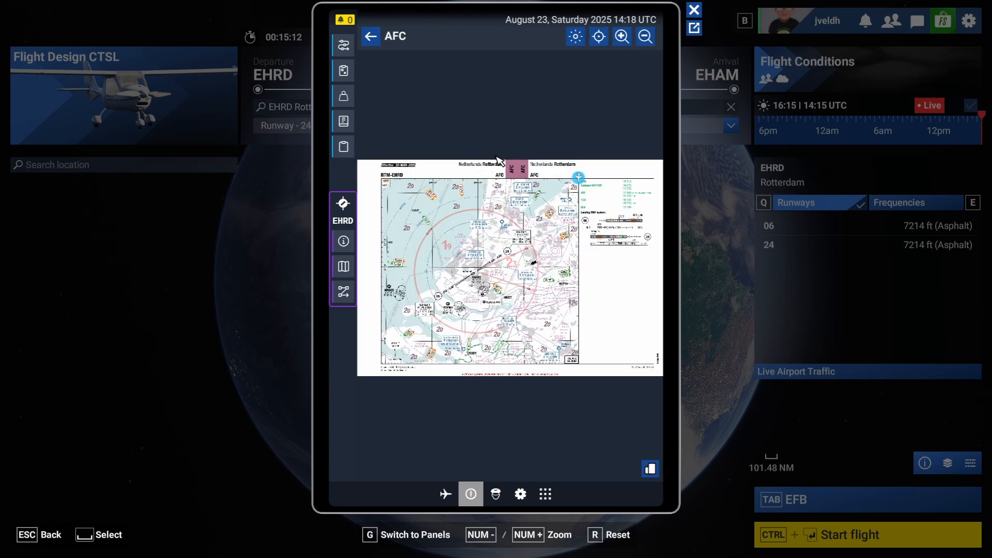
pyautogui.scroll(3, 521, 238)
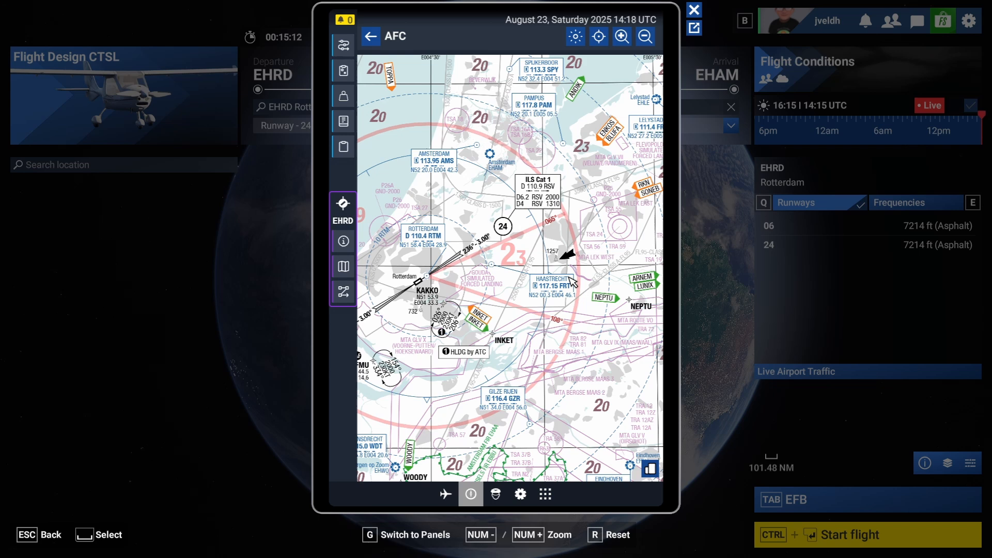
pyautogui.scroll(-2, 537, 259)
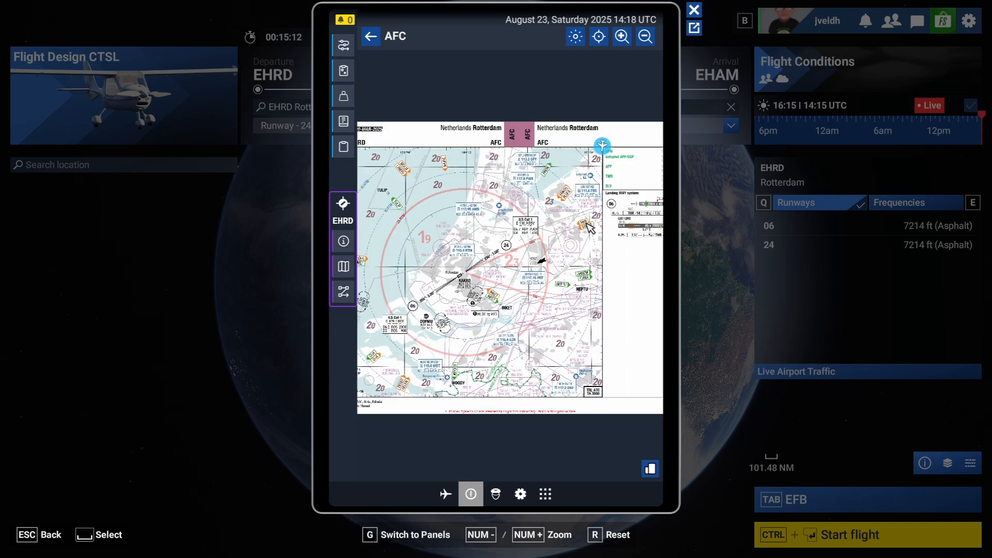
pyautogui.moveTo(593, 274); pyautogui.dragTo(621, 233)
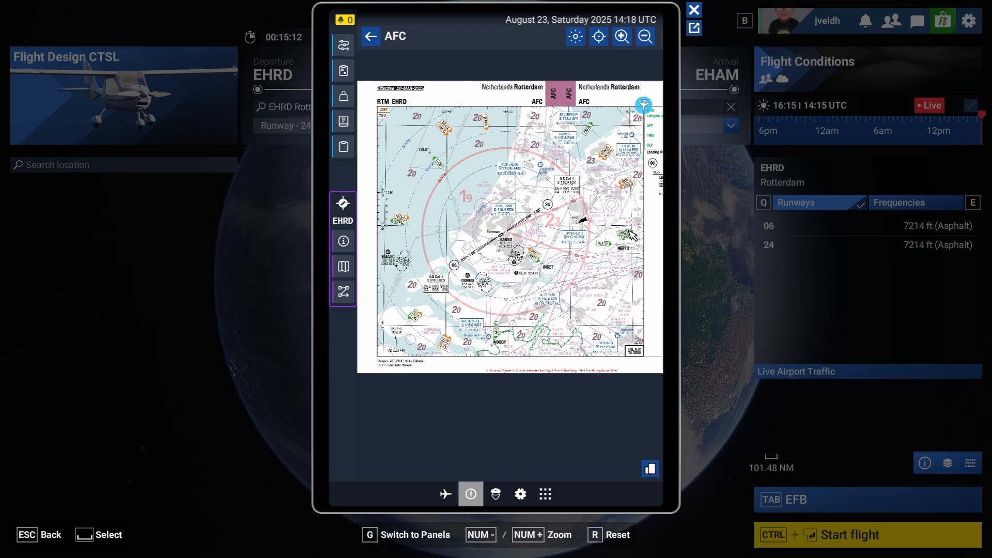
pyautogui.click(651, 470)
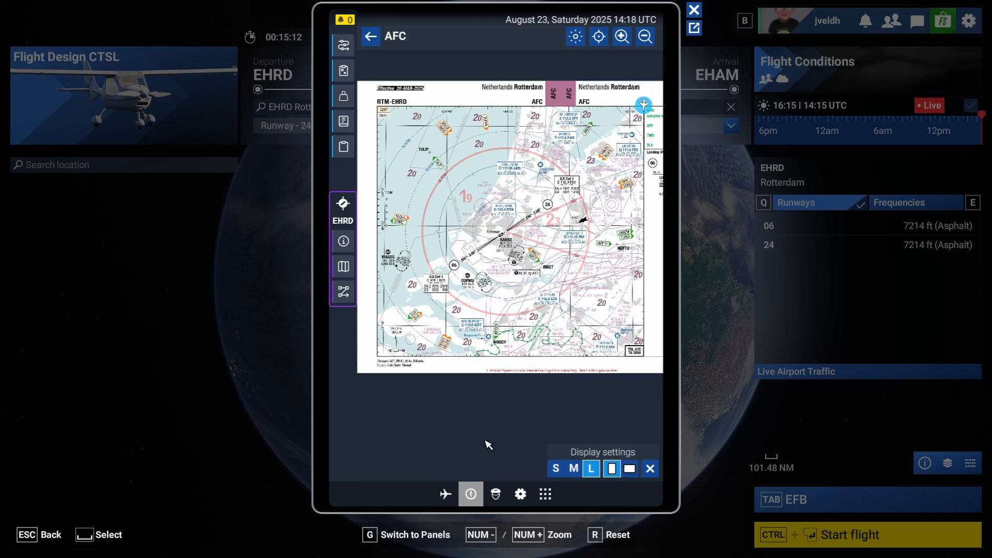
pyautogui.click(371, 37)
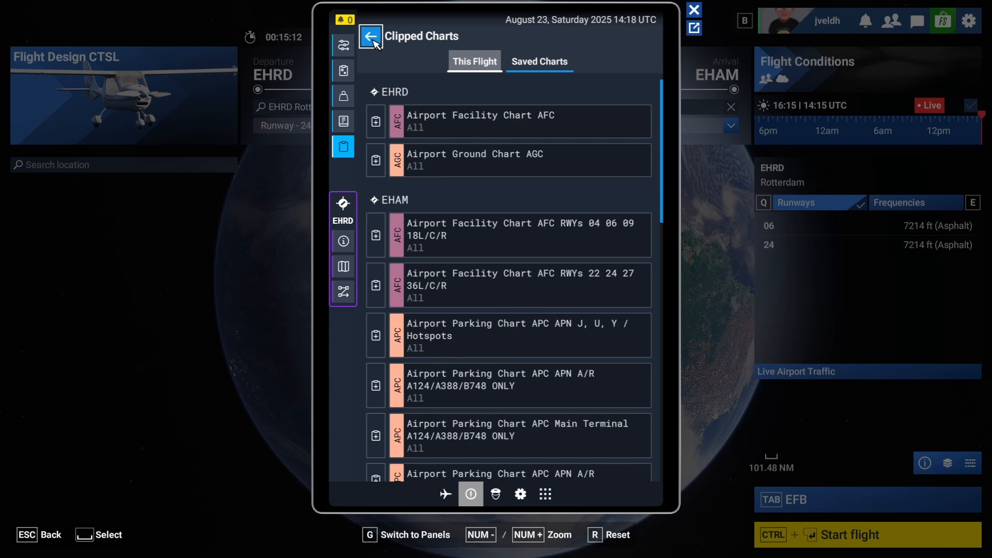
# - Reopen the EHRD facility chart, try night colours and zoom in, restore day colours and close it
pyautogui.click(457, 121)
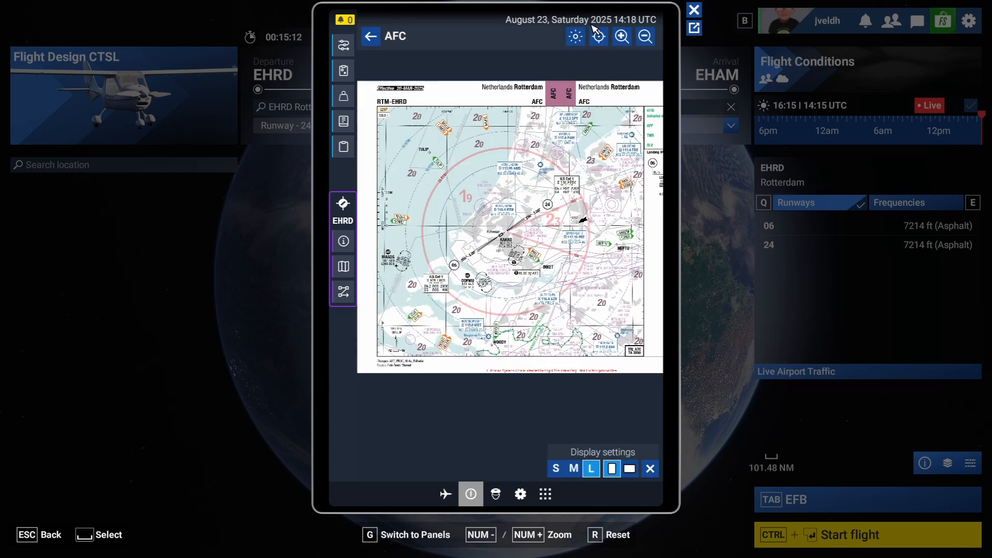
pyautogui.click(575, 37)
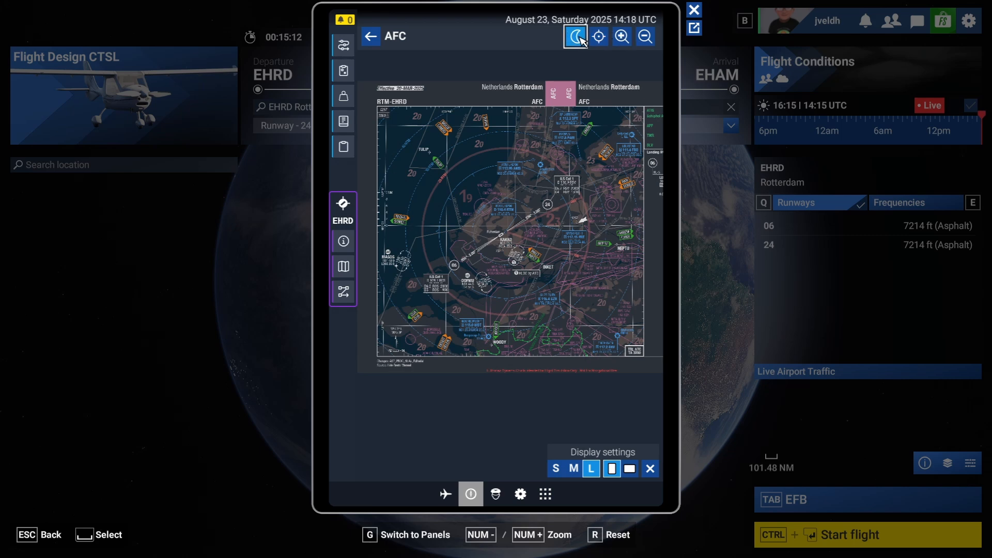
pyautogui.click(623, 36)
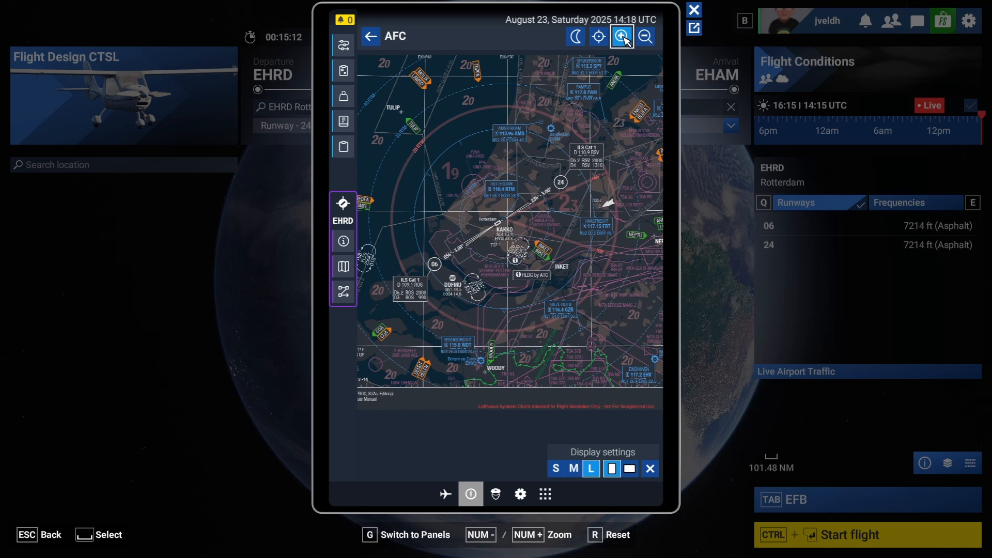
pyautogui.click(623, 37)
pyautogui.click(623, 37)
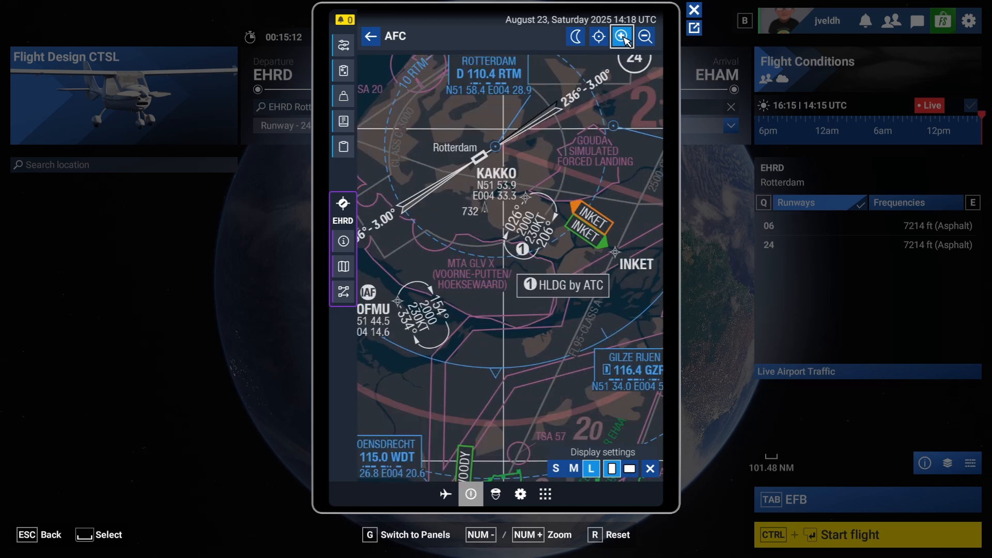
pyautogui.click(575, 40)
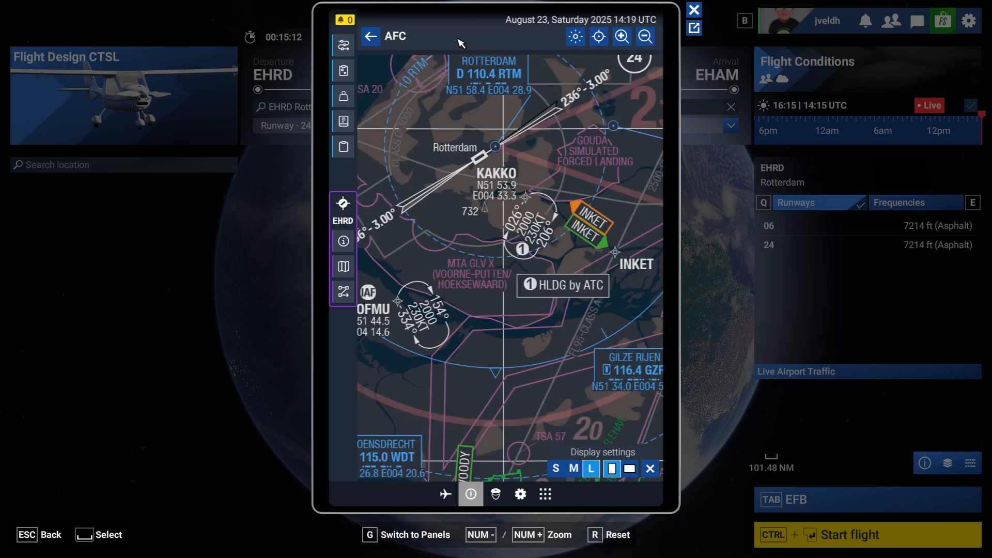
pyautogui.click(371, 36)
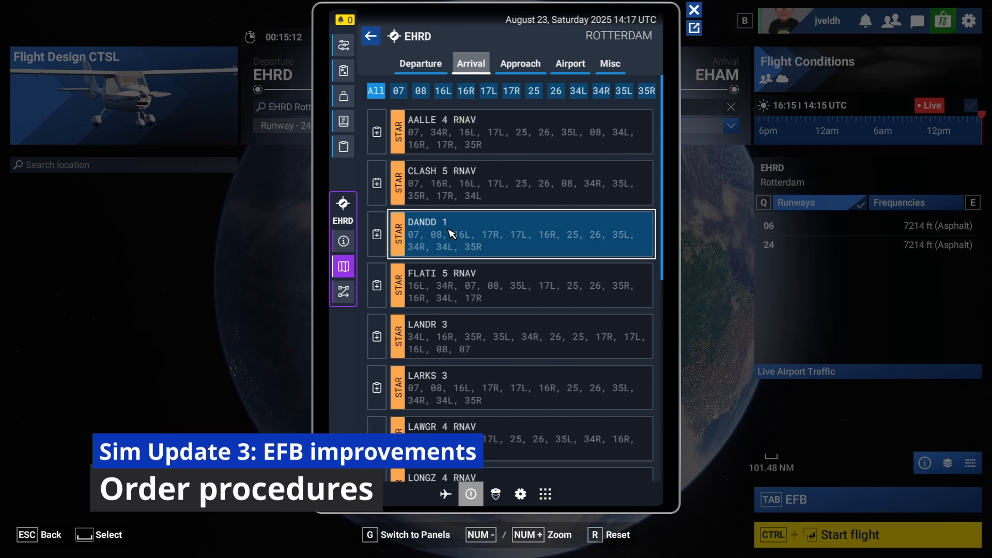
# - Show EHRD departure procedures instead of arrivals
pyautogui.click(420, 64)
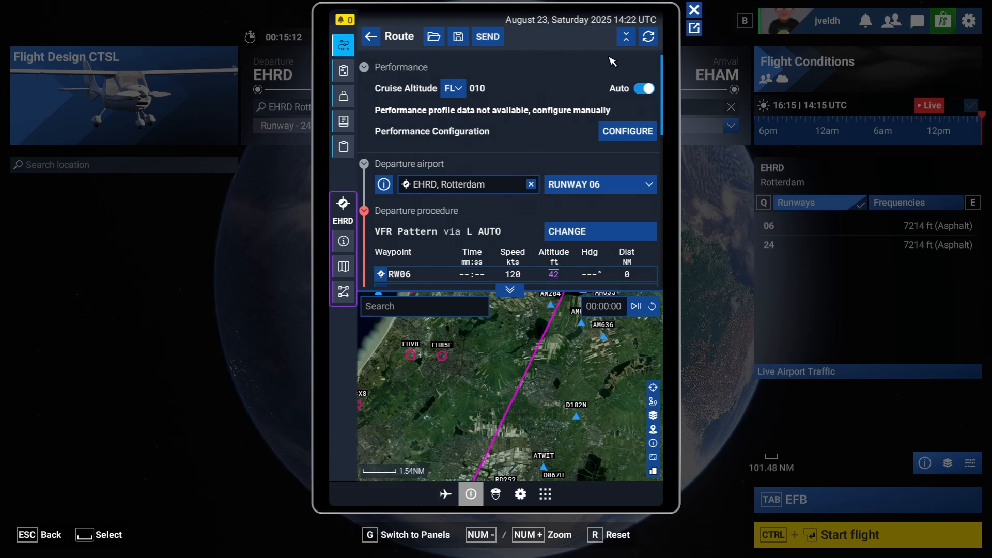
# - Reset the flight plan, confirming the wipe of all plan data
pyautogui.click(649, 36)
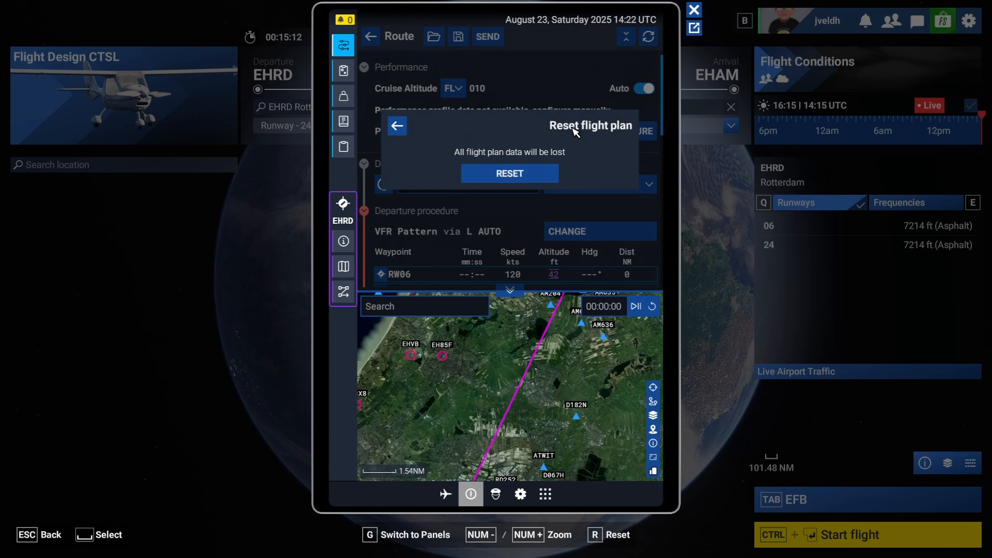
pyautogui.click(527, 176)
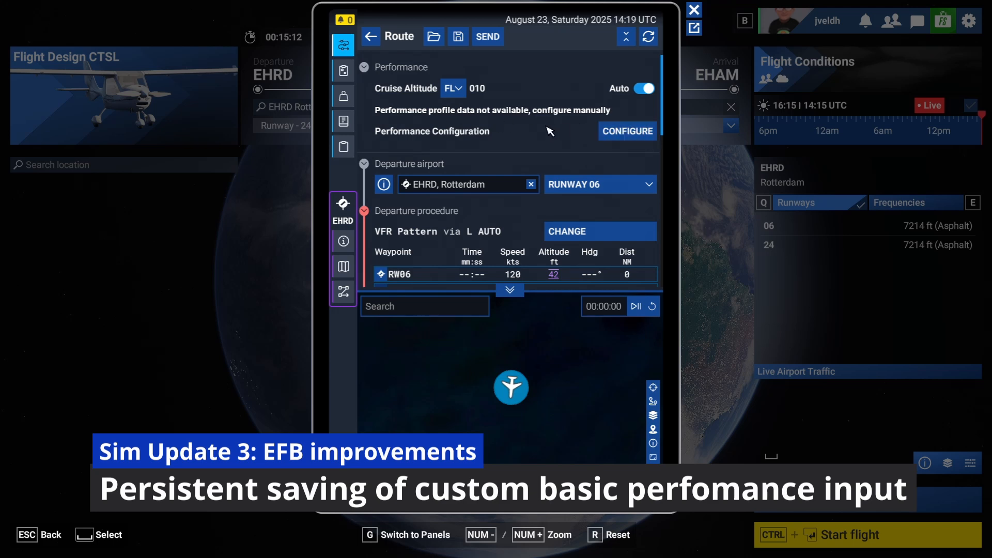
pyautogui.click(627, 130)
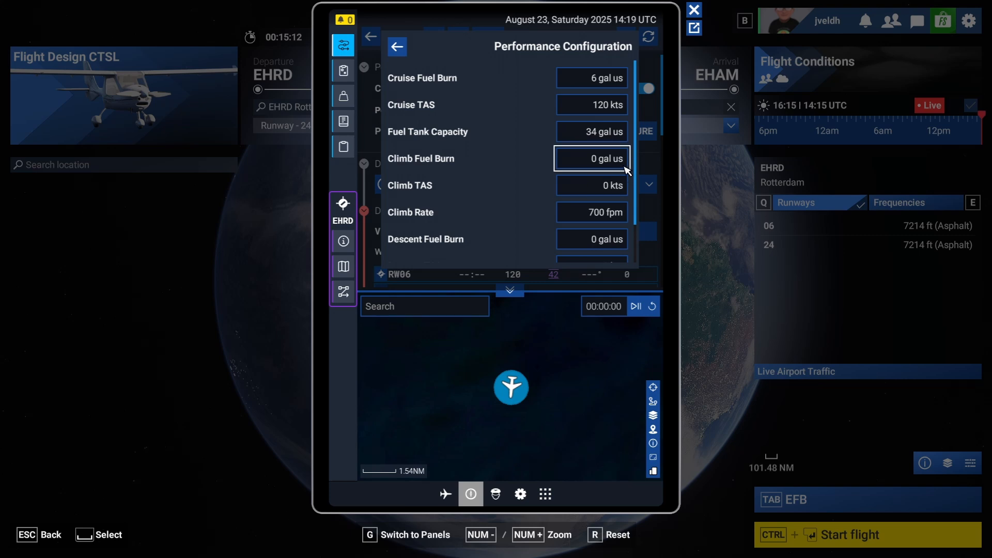
pyautogui.scroll(-2, 638, 156)
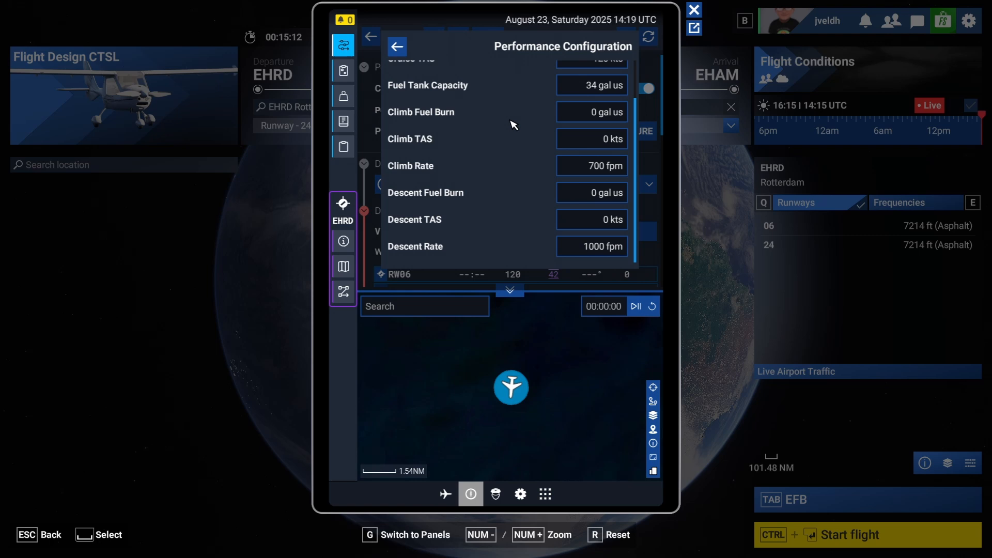
pyautogui.click(398, 47)
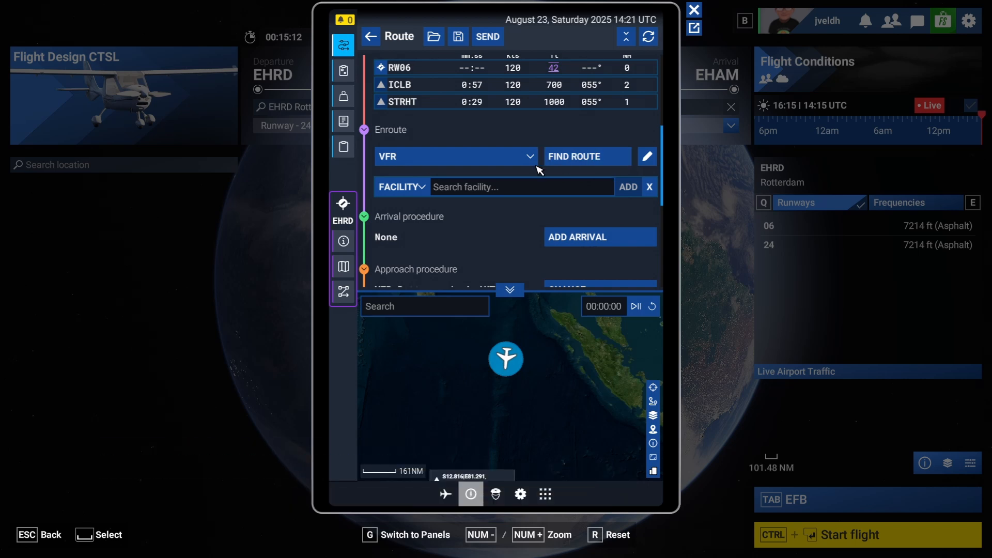
# - Open the Clipped Charts list for this flight
pyautogui.click(343, 146)
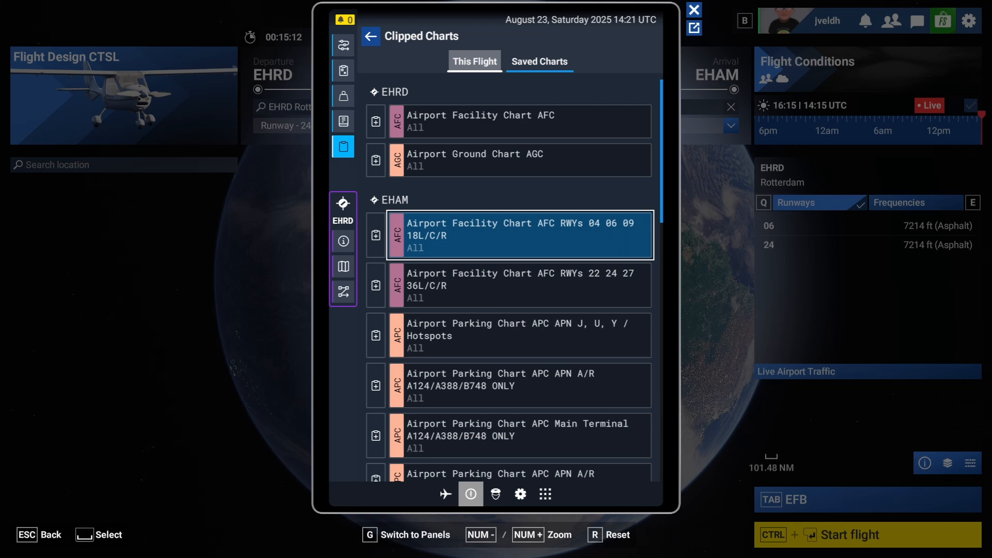
pyautogui.scroll(-2, 547, 290)
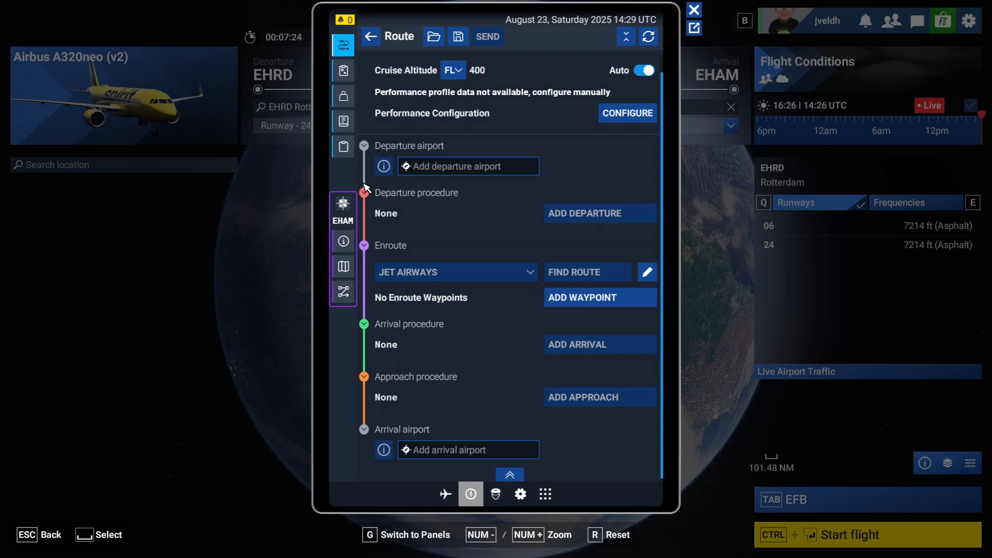
# - Set KJFK Kennedy Intl as departure and EHAM Schiphol as arrival, then find a route
pyautogui.click(438, 168)
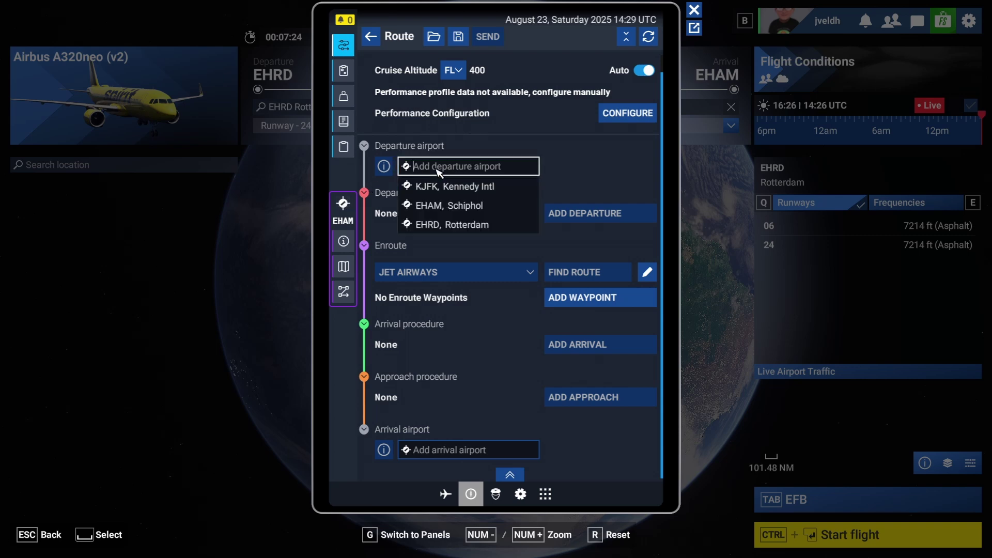
pyautogui.click(454, 186)
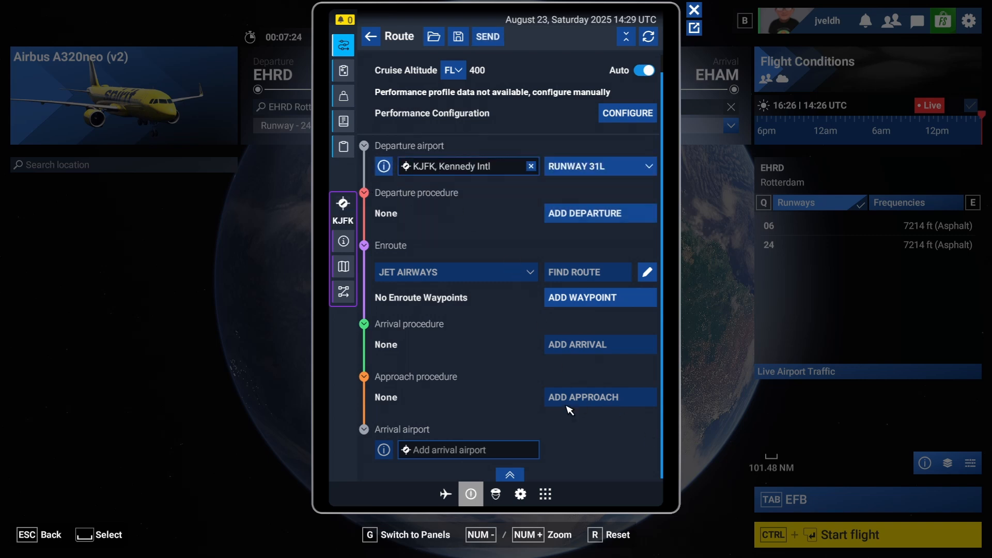
pyautogui.click(468, 451)
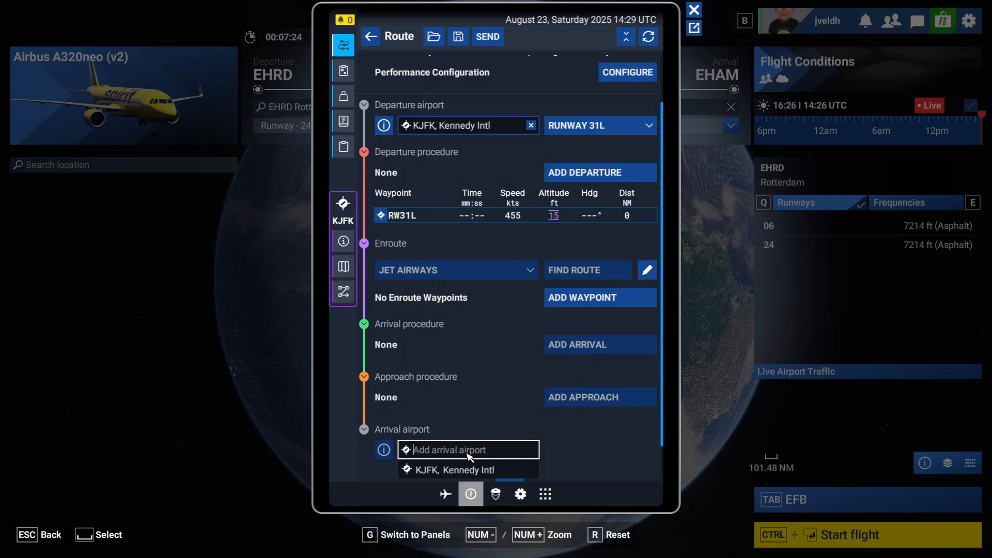
pyautogui.write('eham')
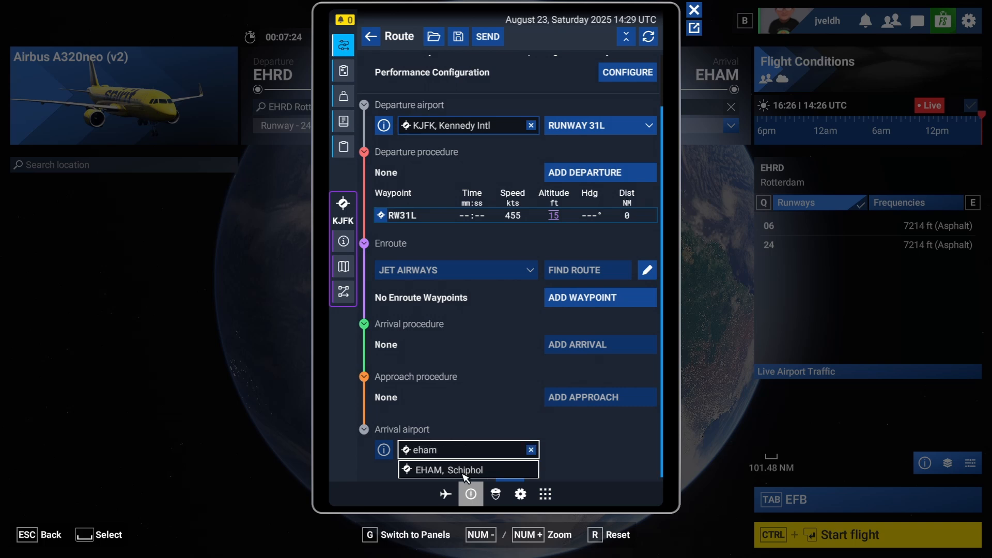
pyautogui.click(465, 472)
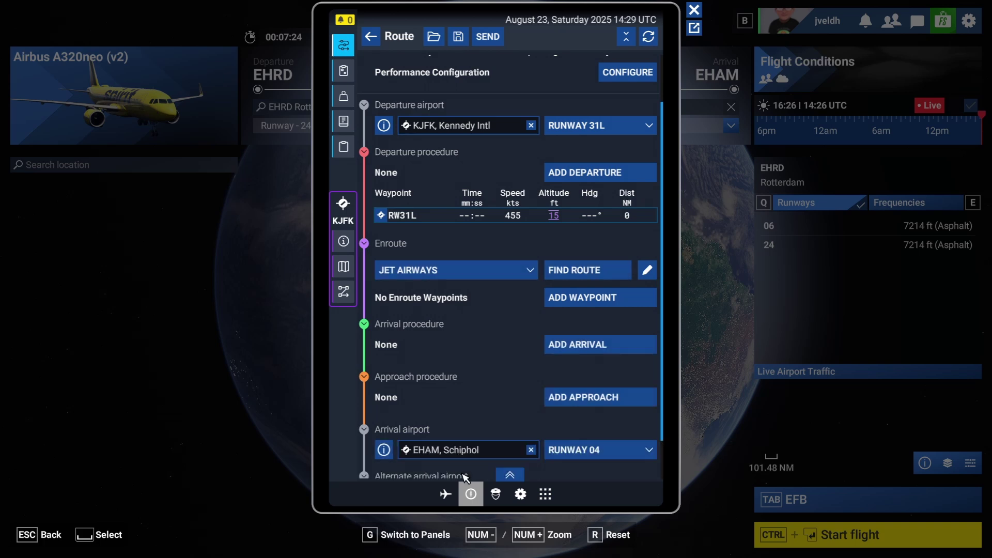
pyautogui.click(571, 270)
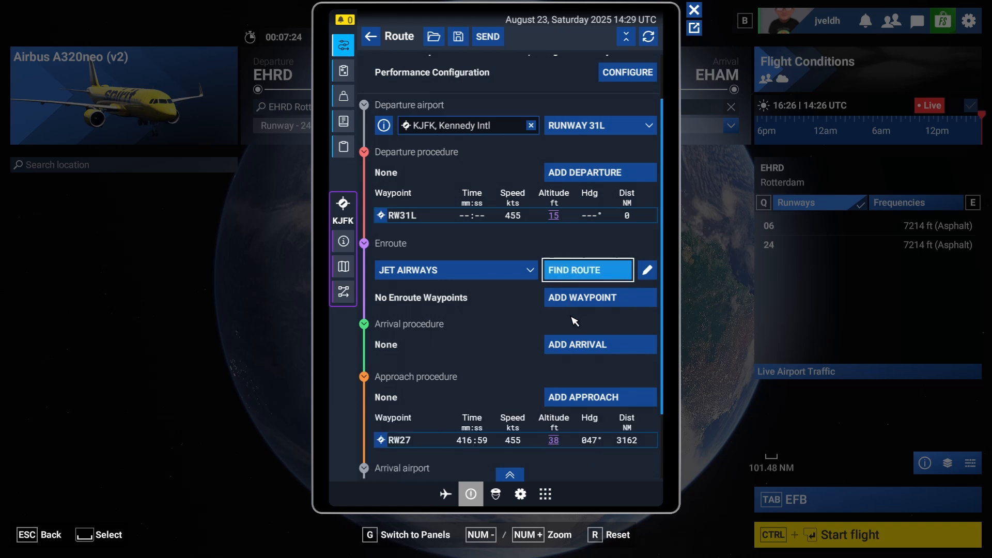
pyautogui.scroll(-1, 504, 287)
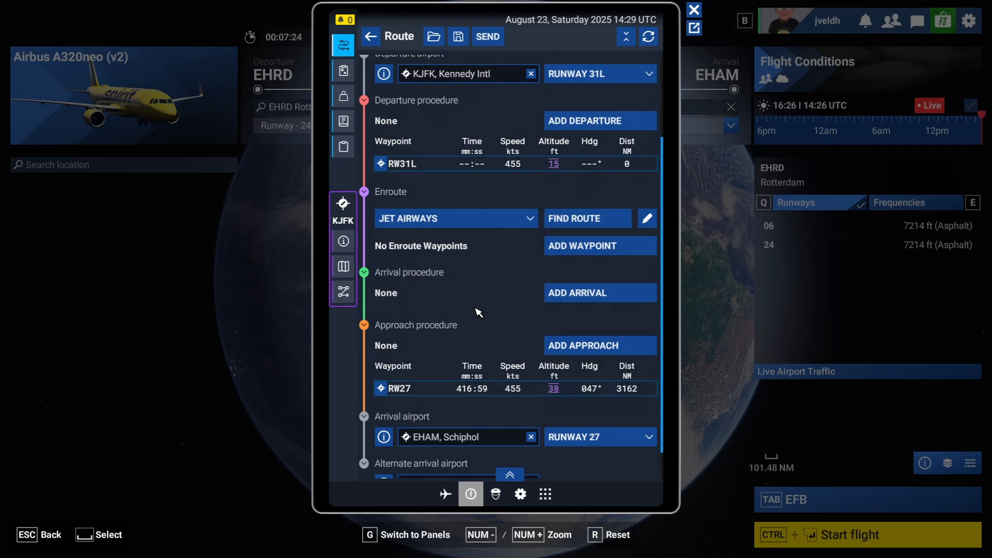